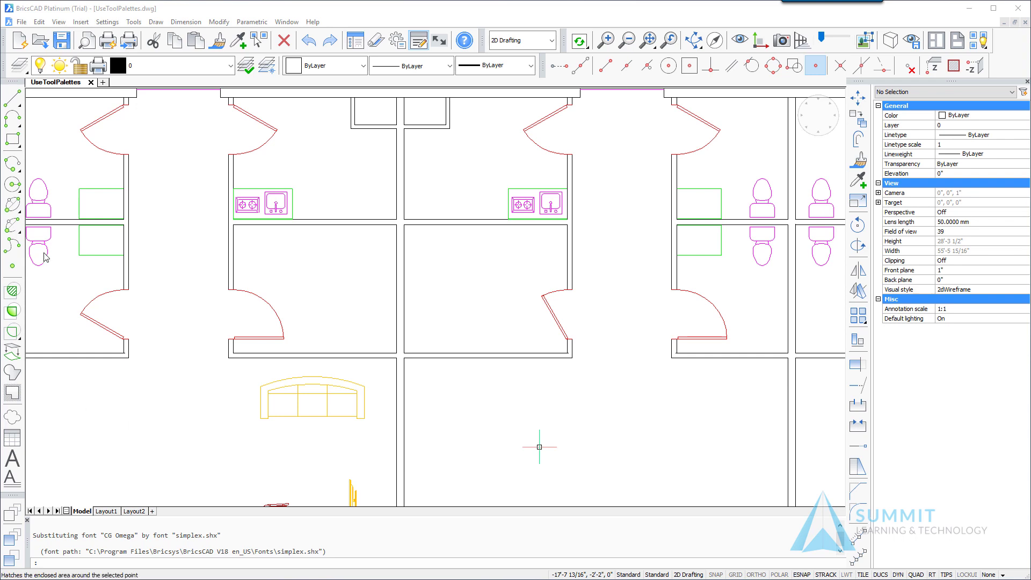
# Step: Show the Tool Palettes window from the toolbar menu and move it higher over the floor plan
pyautogui.rightClick(14, 242)
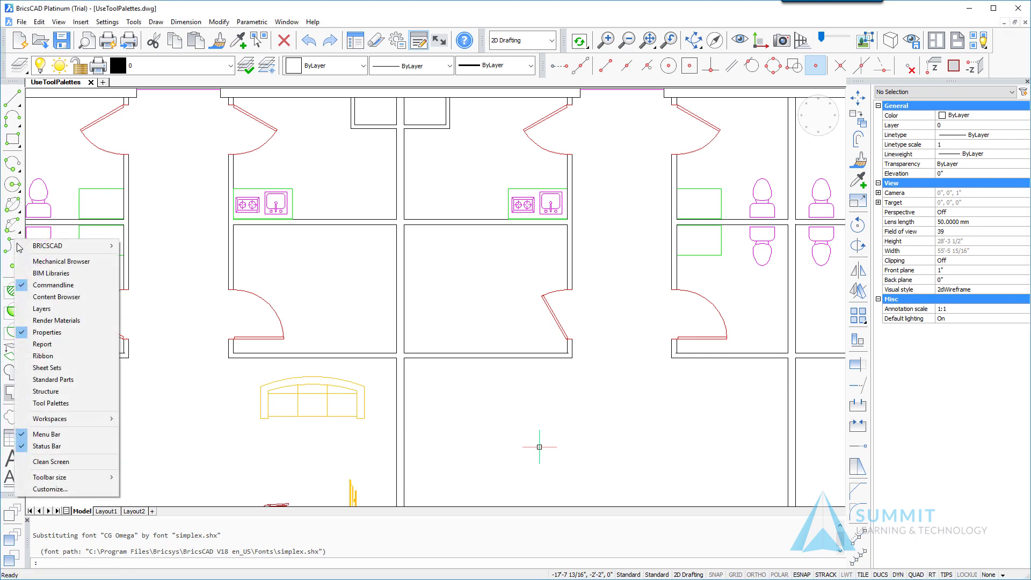
pyautogui.click(56, 403)
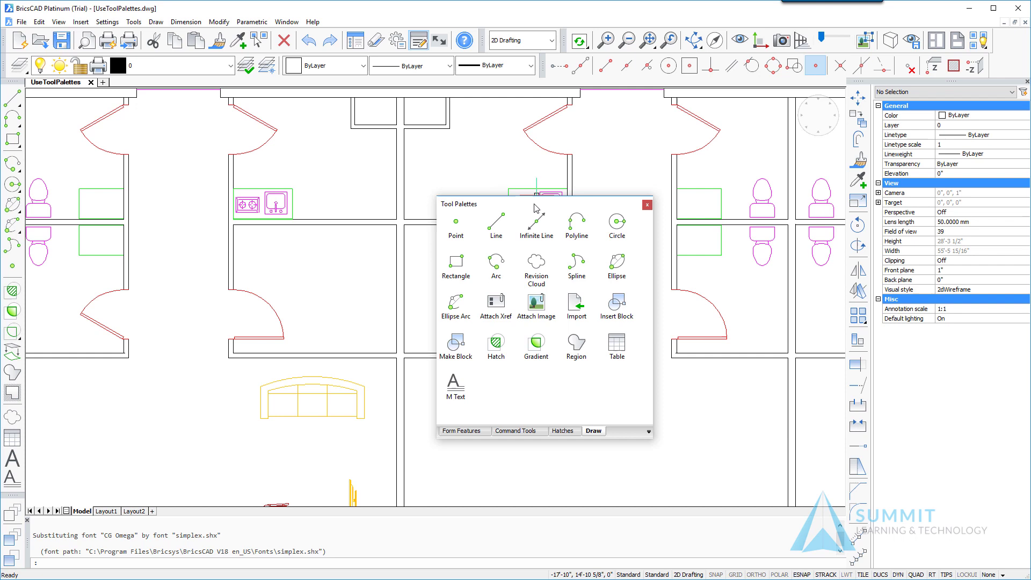
pyautogui.moveTo(536, 210); pyautogui.dragTo(535, 163)
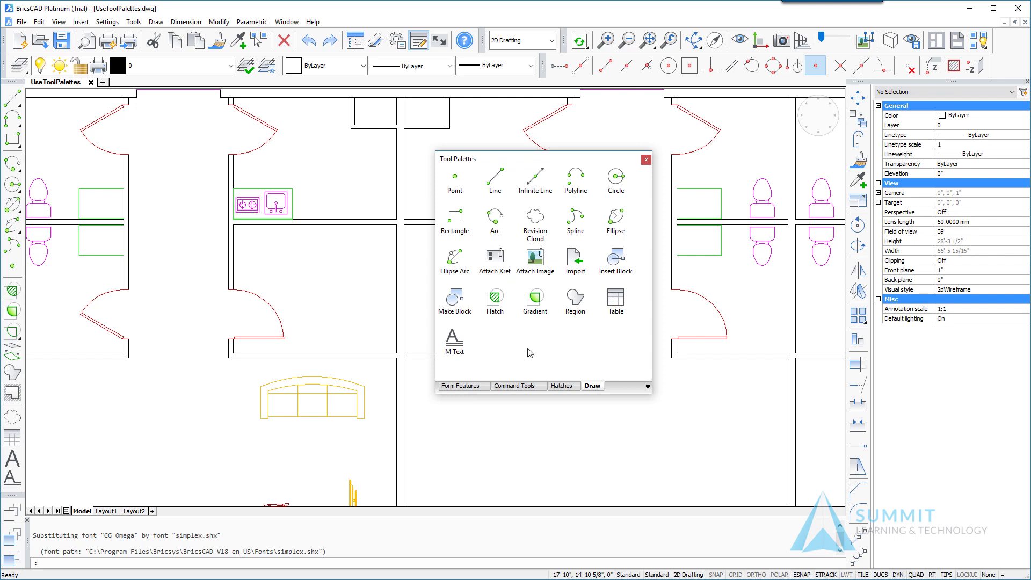
# Step: Create a new empty tool palette named 'Blocks' from the Draw tab's menu
pyautogui.rightClick(601, 388)
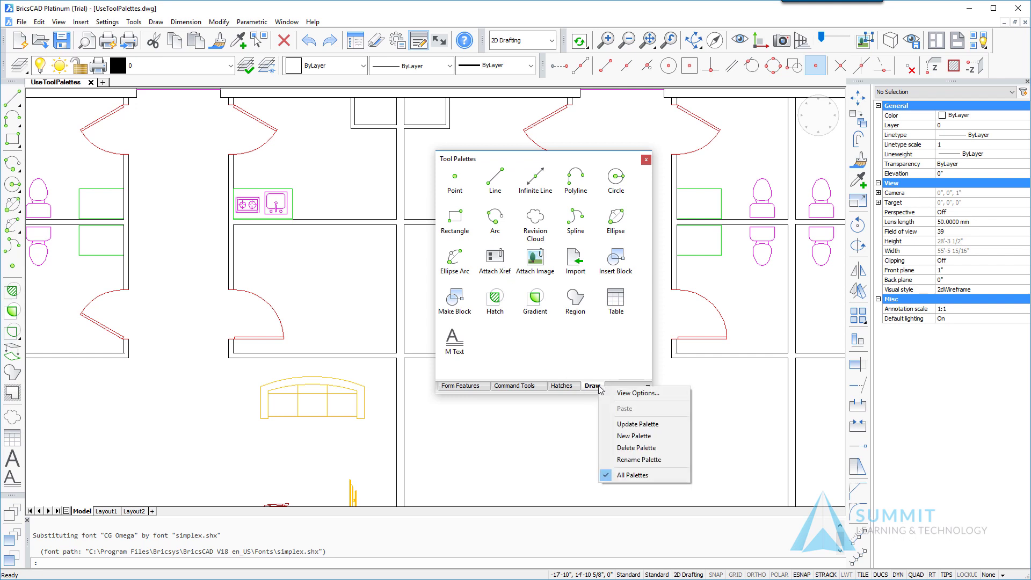
pyautogui.click(627, 436)
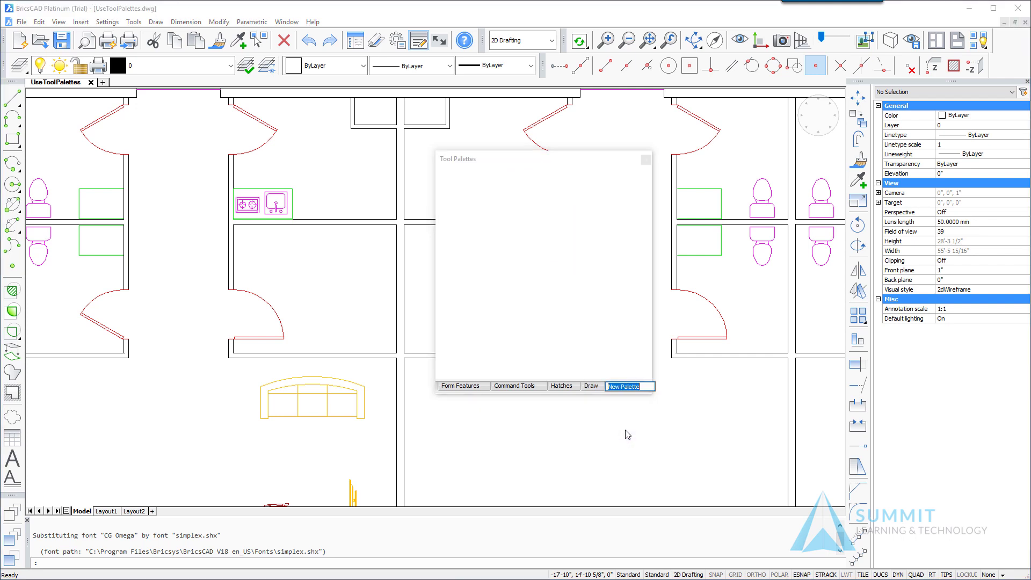
pyautogui.write('Blocks')
pyautogui.press('Return')
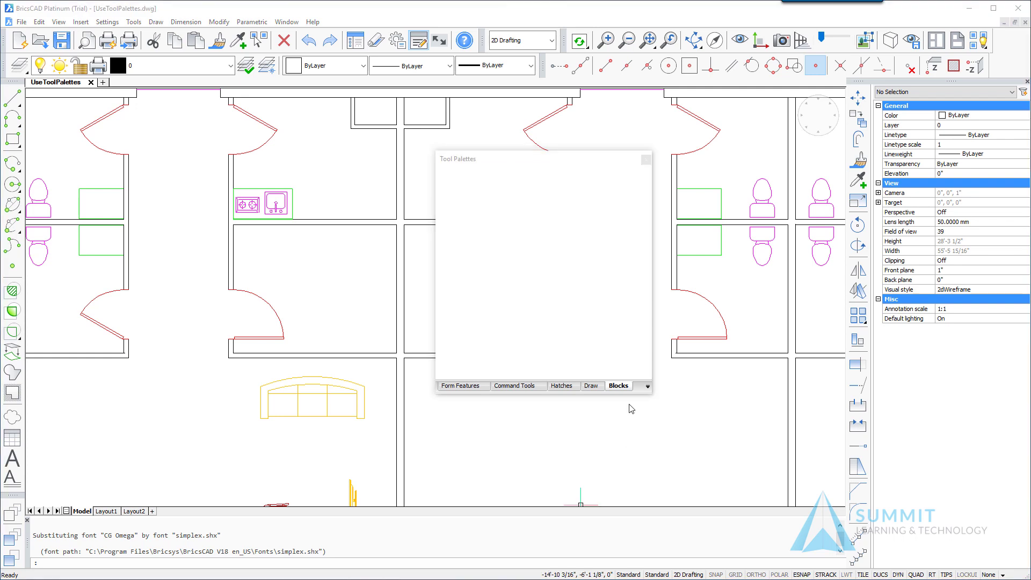
# Step: Open Drawing Explorer beside the palette, list the Blocks definitions, and enlarge the thumbnail pane
pyautogui.click(354, 42)
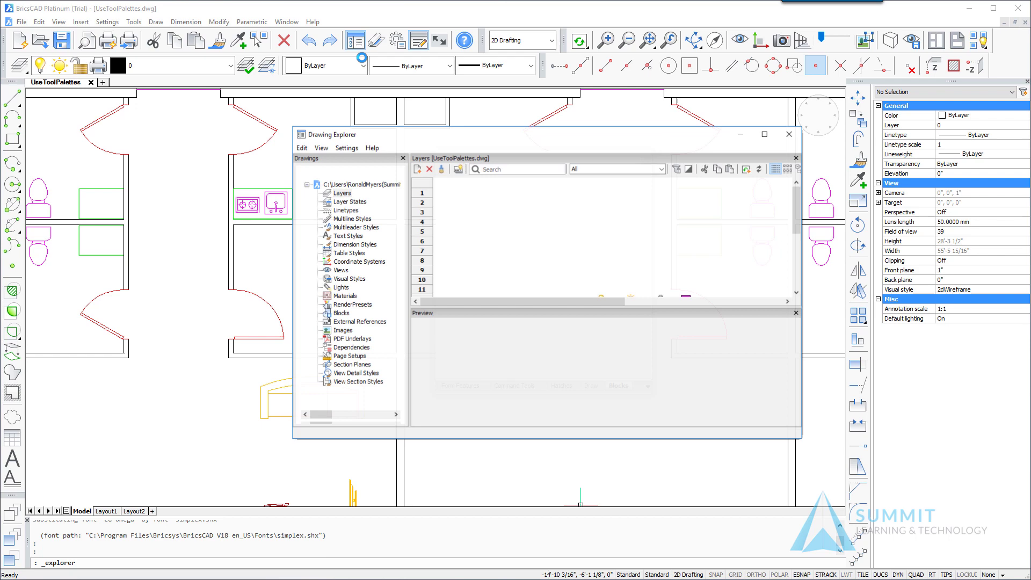
pyautogui.moveTo(384, 143); pyautogui.dragTo(154, 144)
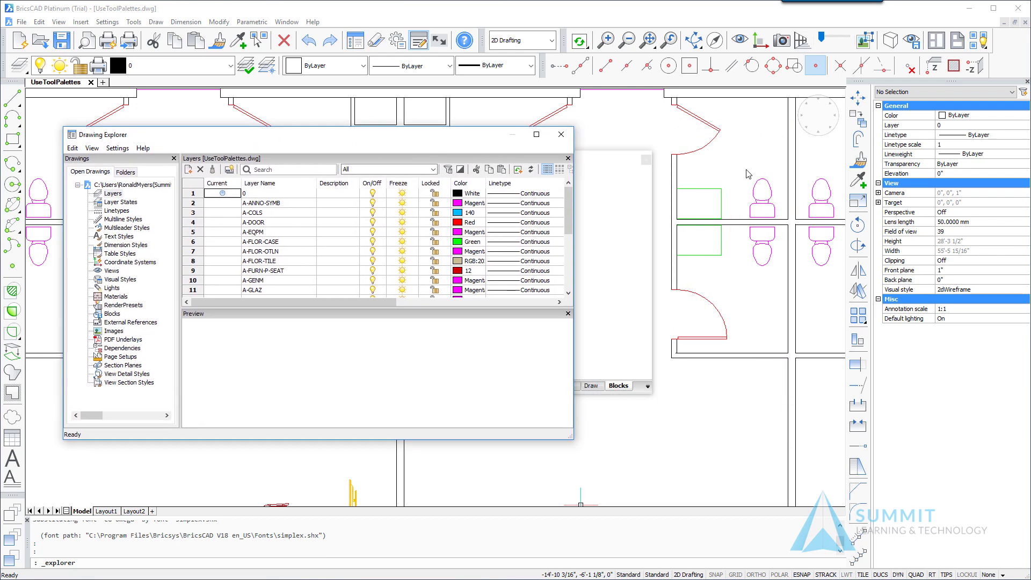
pyautogui.moveTo(575, 202); pyautogui.dragTo(460, 212)
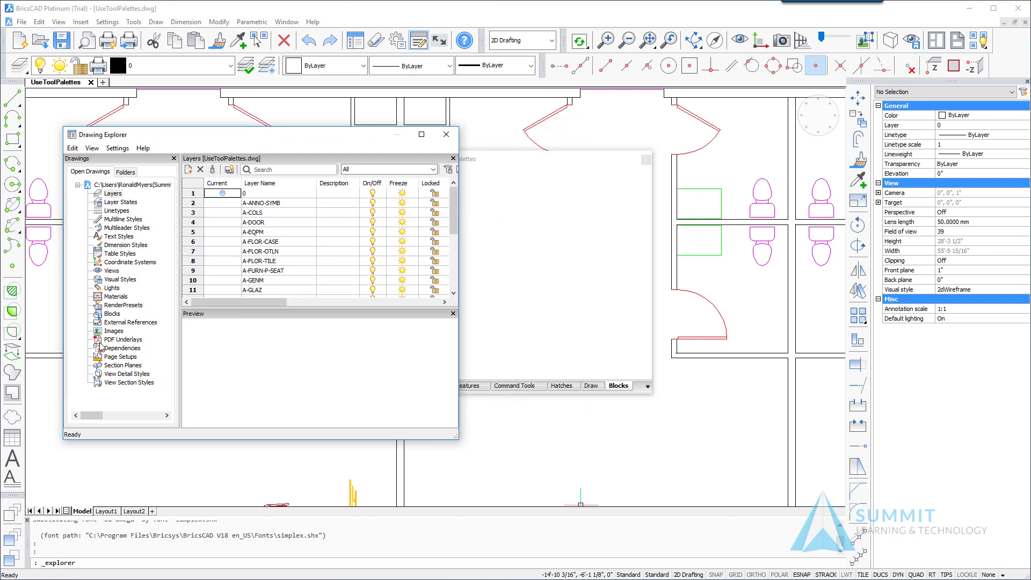
pyautogui.click(108, 315)
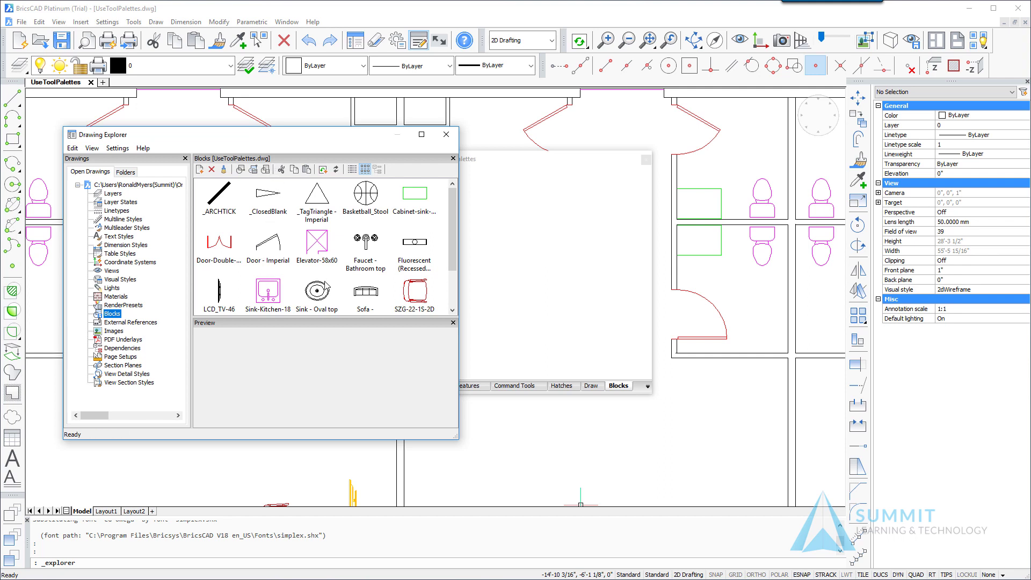
pyautogui.scroll(-1, 326, 286)
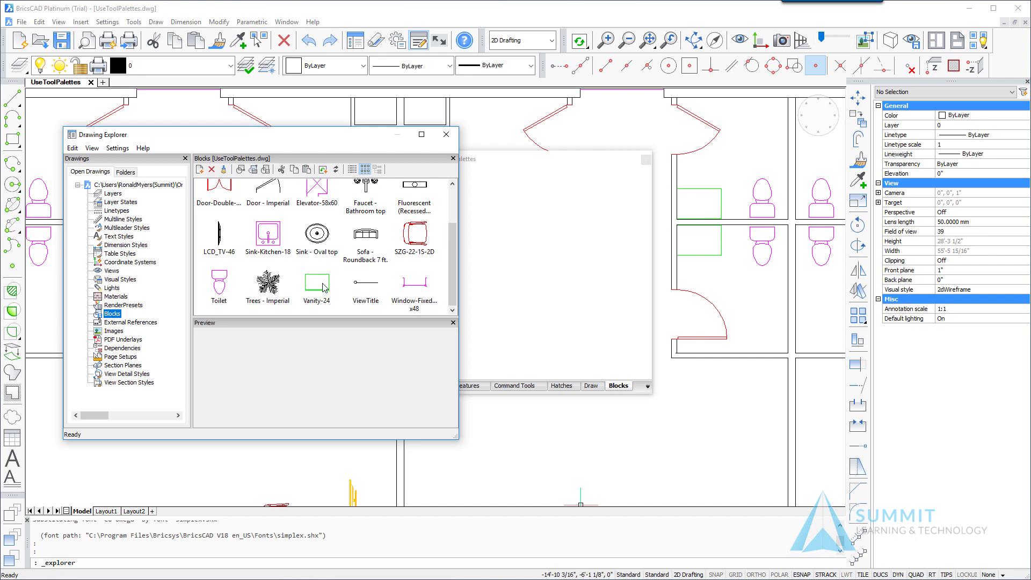
pyautogui.moveTo(310, 318); pyautogui.dragTo(305, 359)
# Step: Add the Sink - Oval top, Sink-Kitchen-18 and Toilet blocks to the Blocks palette, then close Drawing Explorer
pyautogui.click(324, 282)
pyautogui.rightClick(323, 281)
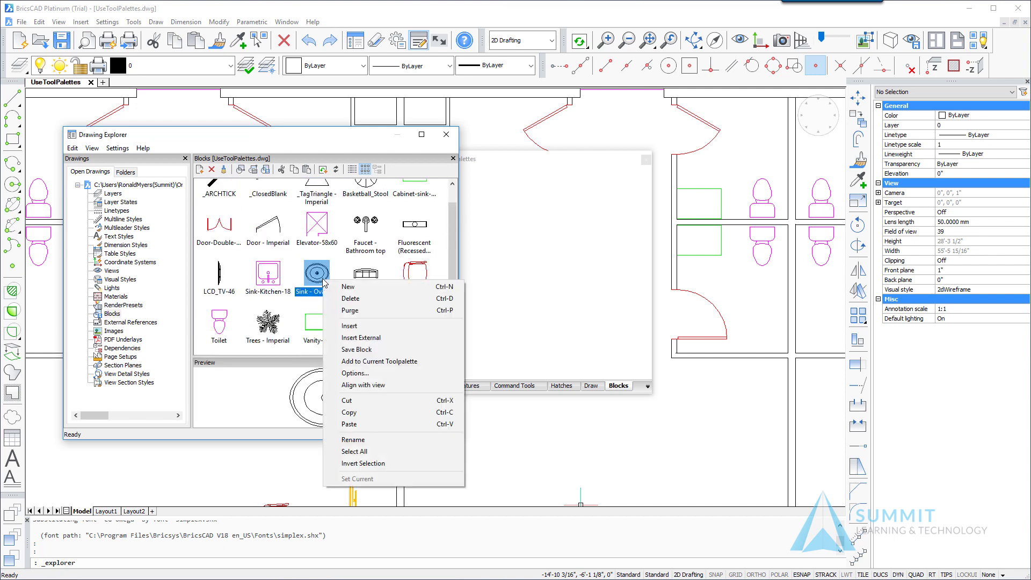
pyautogui.click(352, 362)
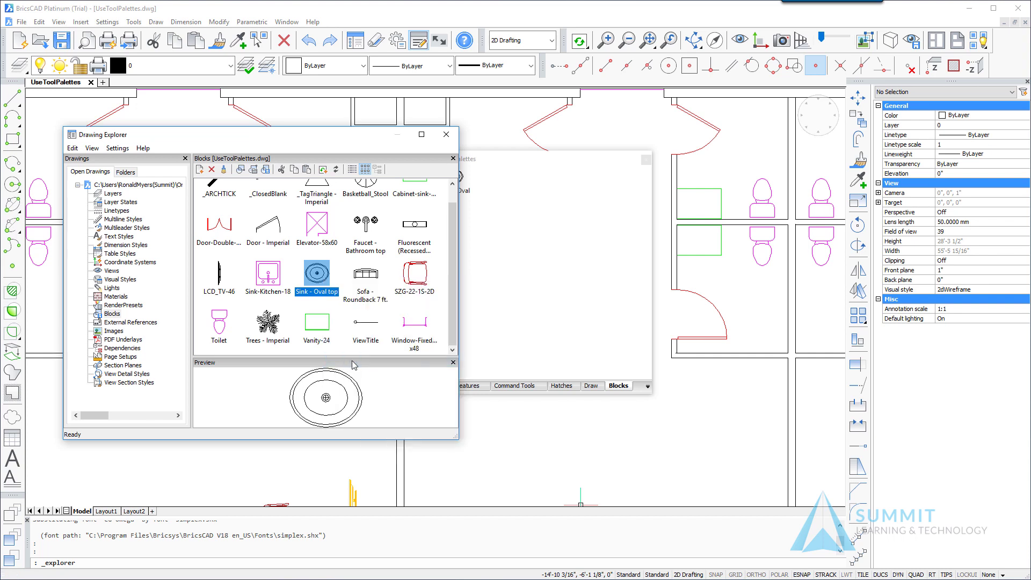
pyautogui.moveTo(299, 140); pyautogui.dragTo(272, 154)
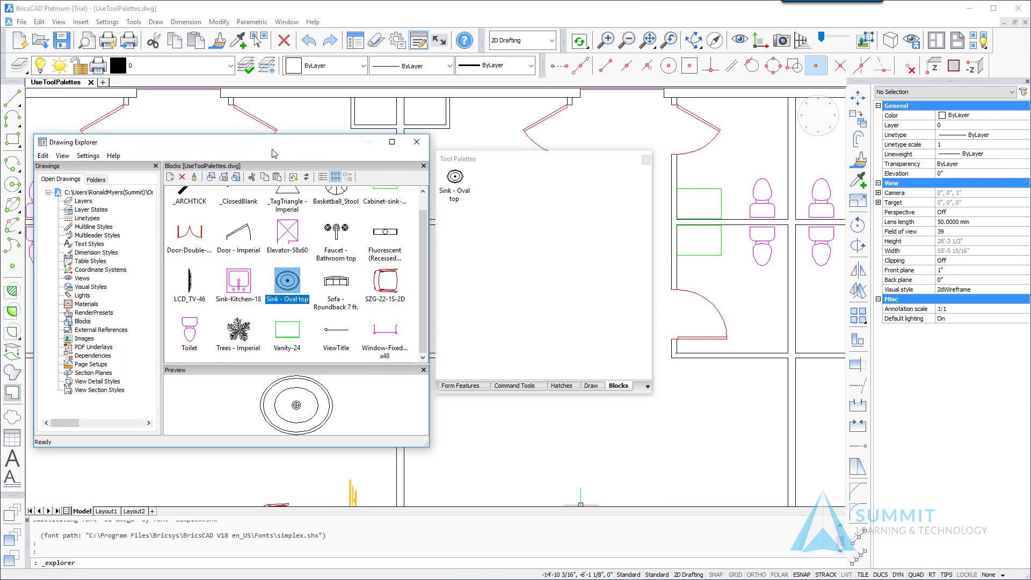
pyautogui.click(239, 290)
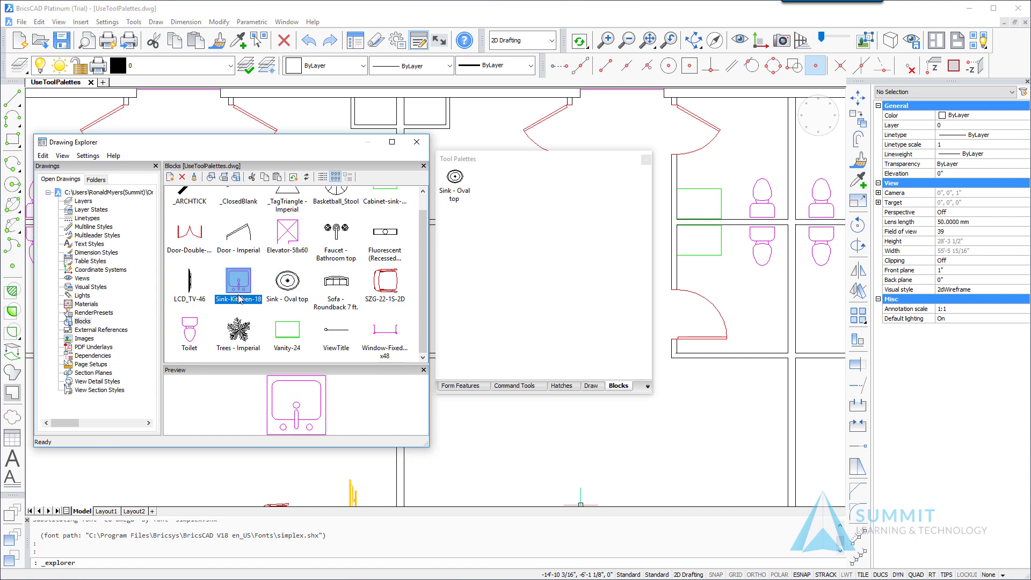
pyautogui.rightClick(239, 295)
pyautogui.click(294, 376)
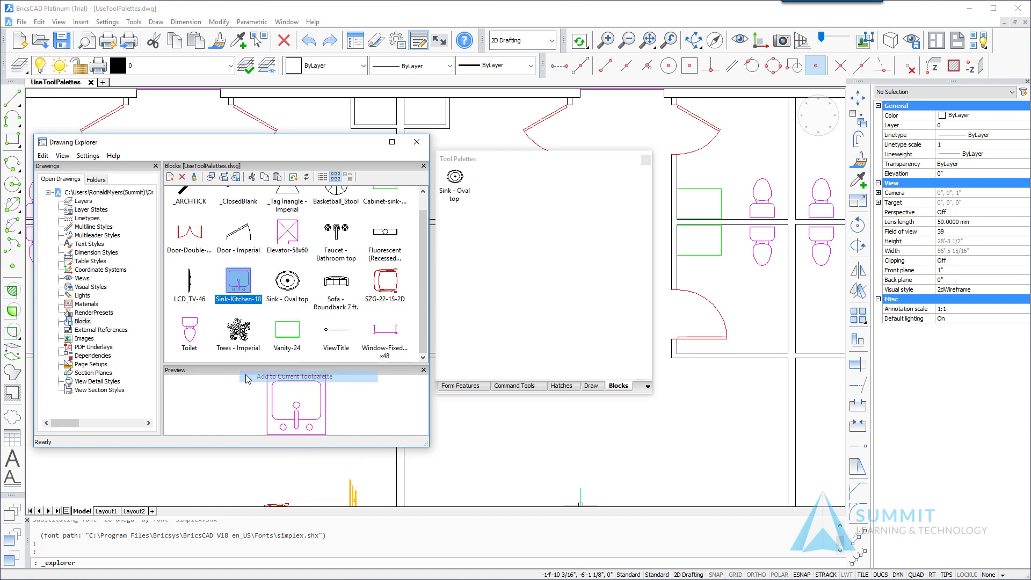
pyautogui.rightClick(189, 335)
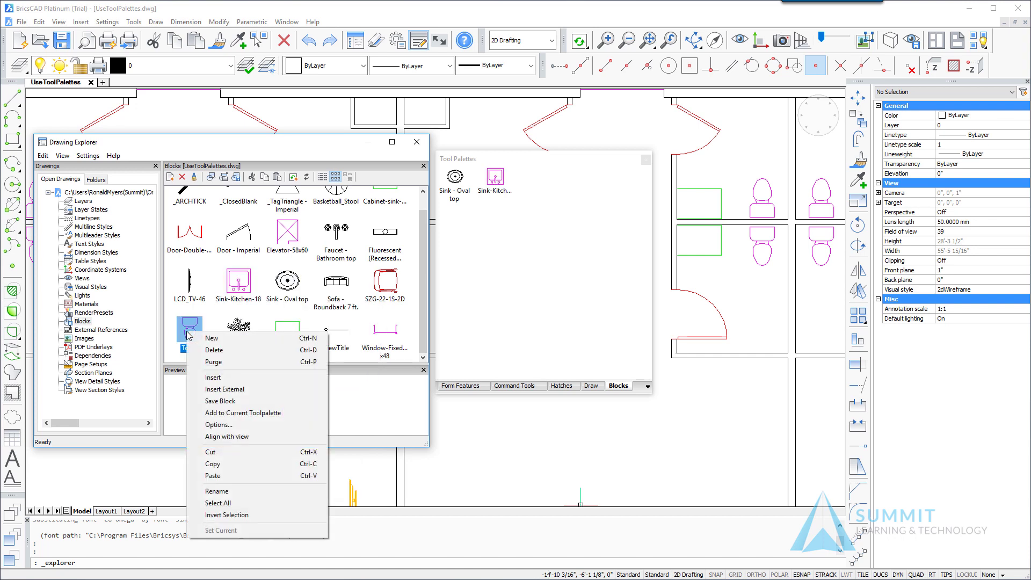
pyautogui.click(212, 414)
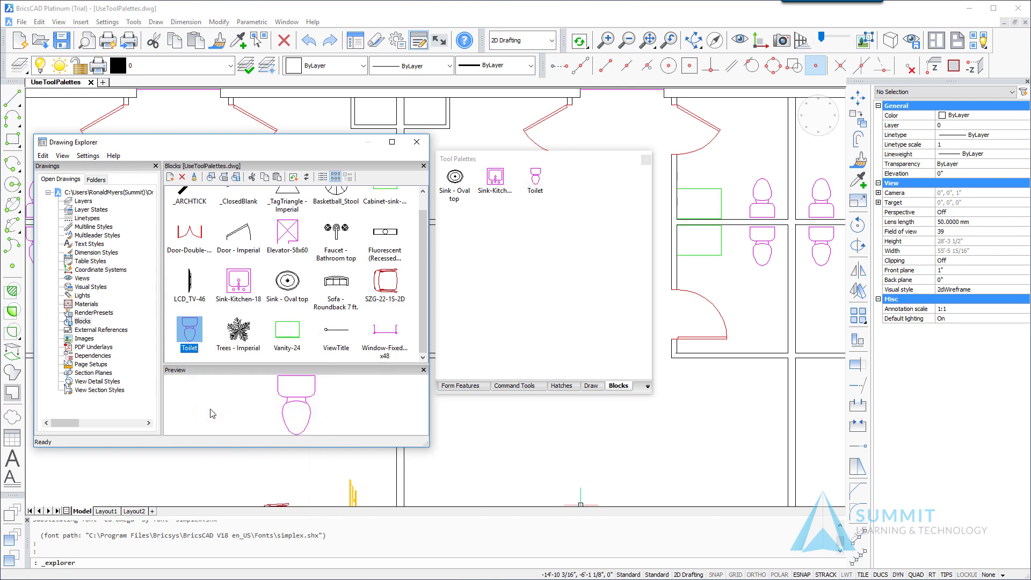
pyautogui.click(417, 142)
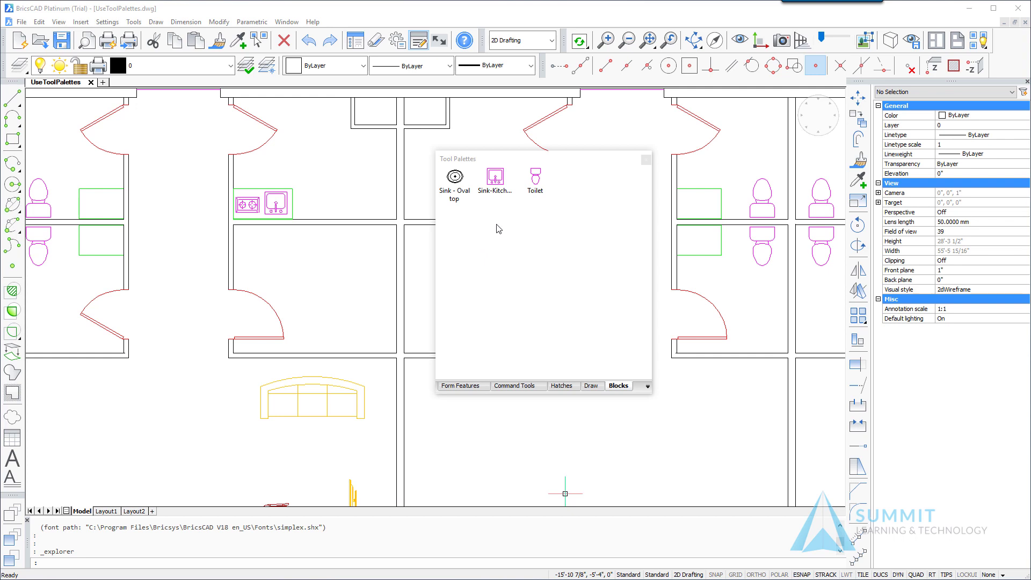
# Step: Open the context menu of the Sink - Oval top tool on the Blocks palette
pyautogui.rightClick(455, 196)
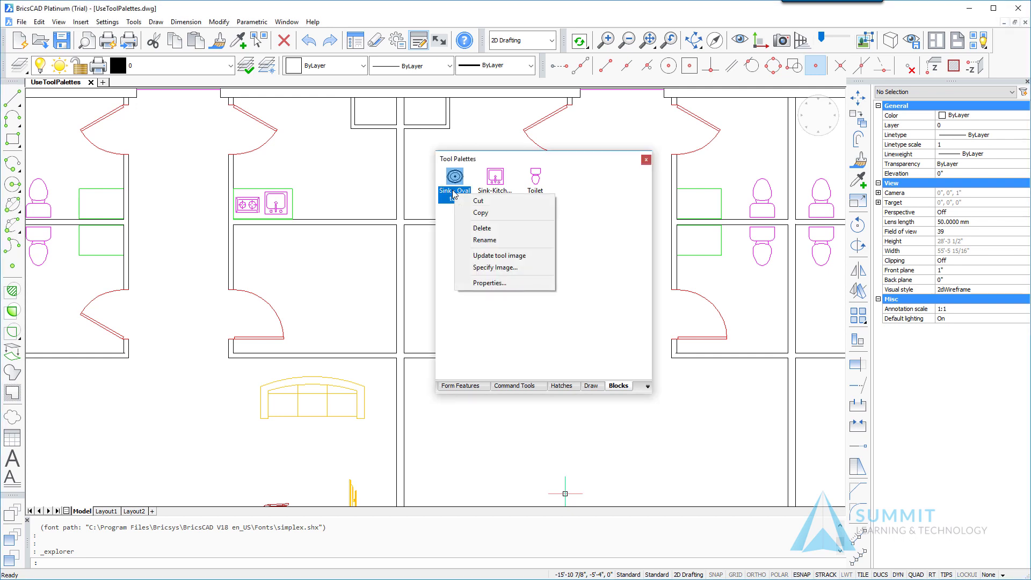
# Step: Set the Sink - Oval top tool's General layer to P-SANR-FIXT in Tool Properties and confirm
pyautogui.click(488, 283)
pyautogui.moveTo(631, 456)
pyautogui.mouseDown()
pyautogui.moveTo(546, 435)
pyautogui.moveTo(440, 215)
pyautogui.mouseUp()
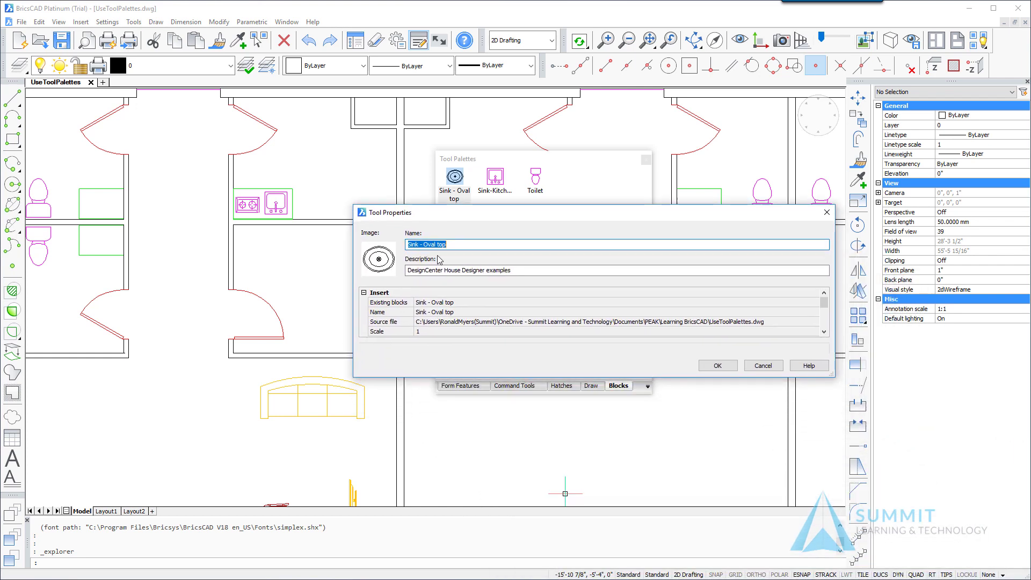
pyautogui.click(444, 304)
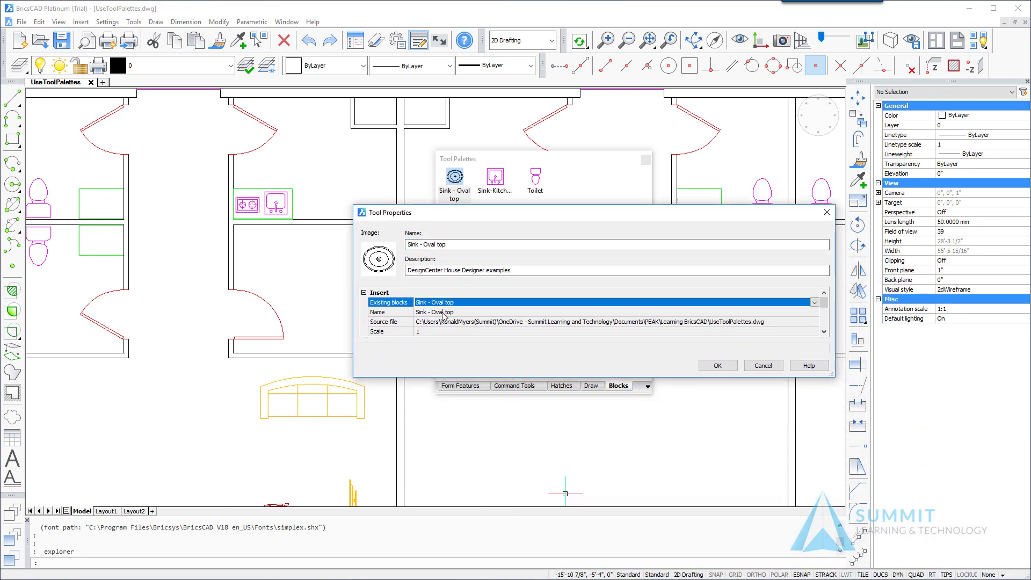
pyautogui.scroll(-1, 444, 316)
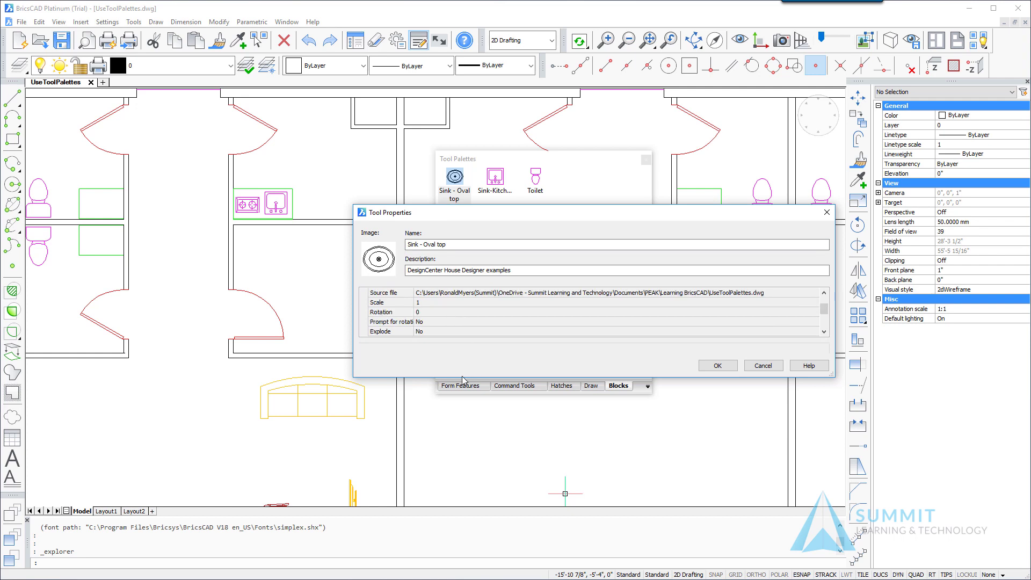
pyautogui.moveTo(461, 377); pyautogui.dragTo(443, 462)
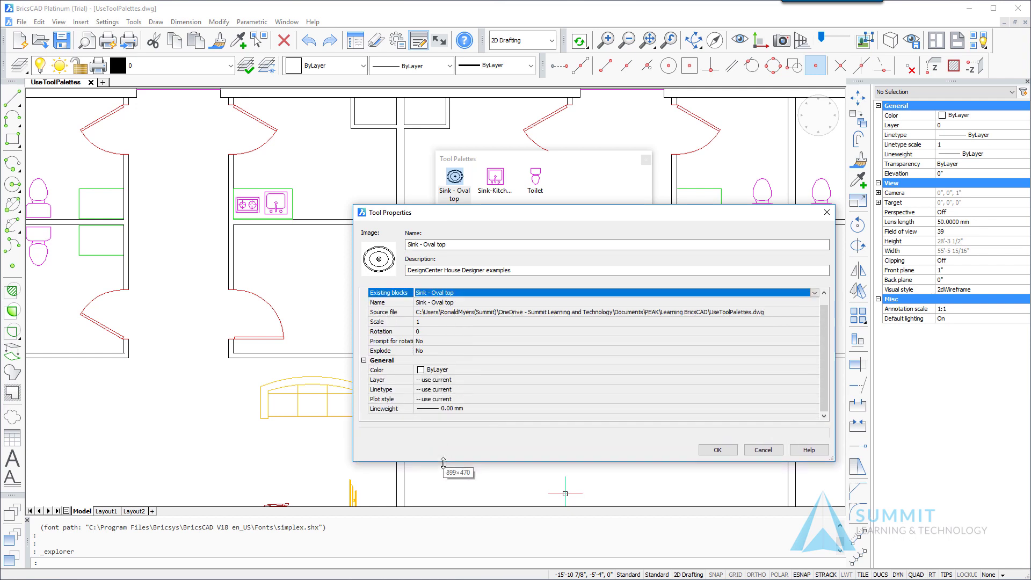
pyautogui.click(457, 382)
pyautogui.click(457, 382)
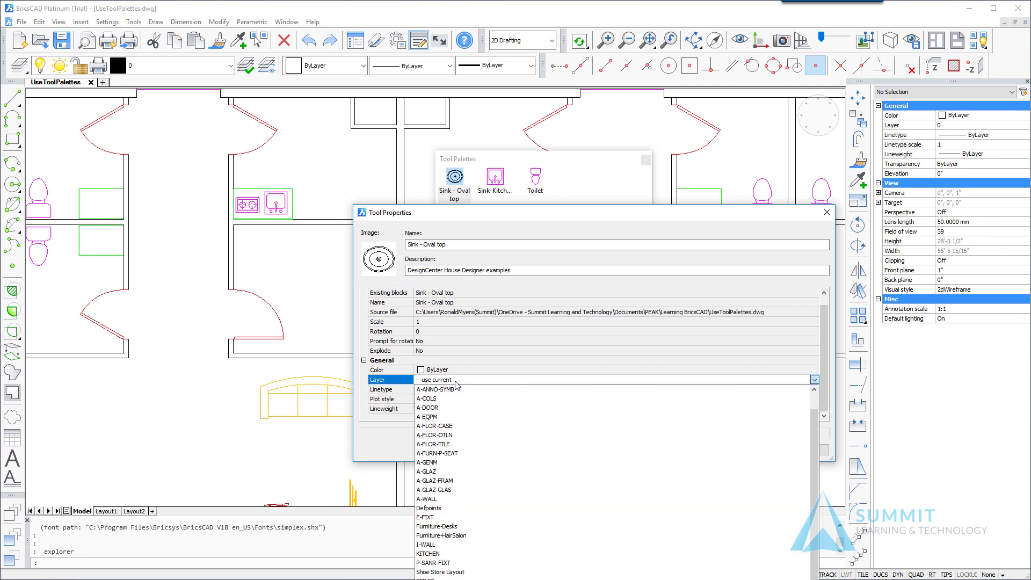
pyautogui.click(448, 563)
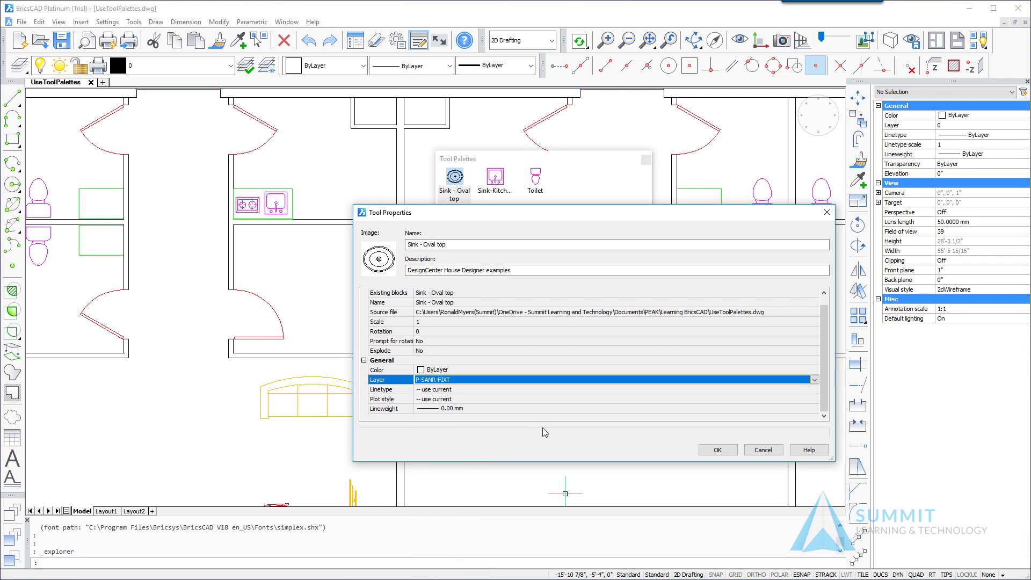
pyautogui.click(712, 452)
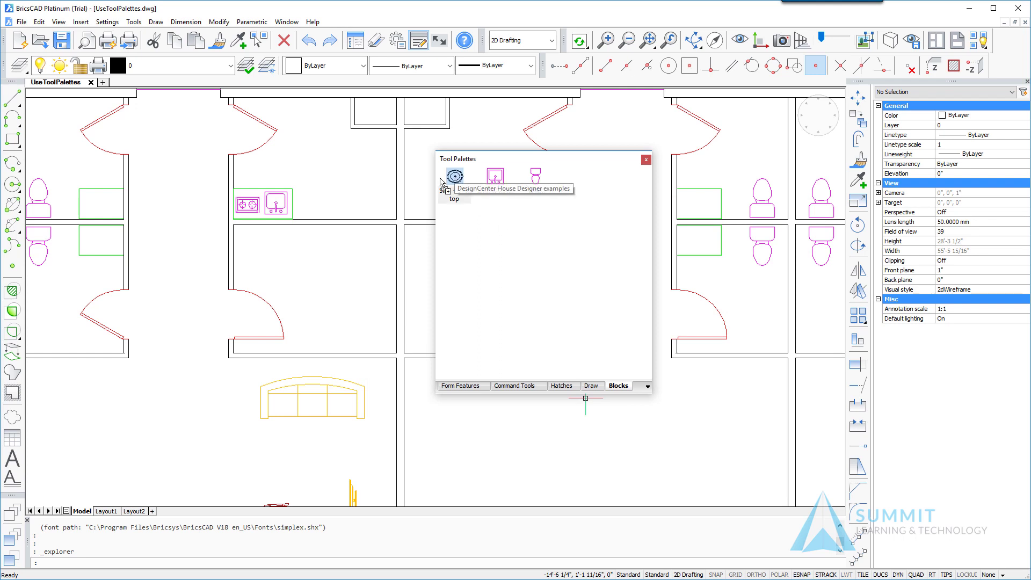
# Step: Drag the oval sink into the upper-left vanity using Midpoint snap, then select it to check its layer
pyautogui.moveTo(455, 177); pyautogui.dragTo(102, 205)
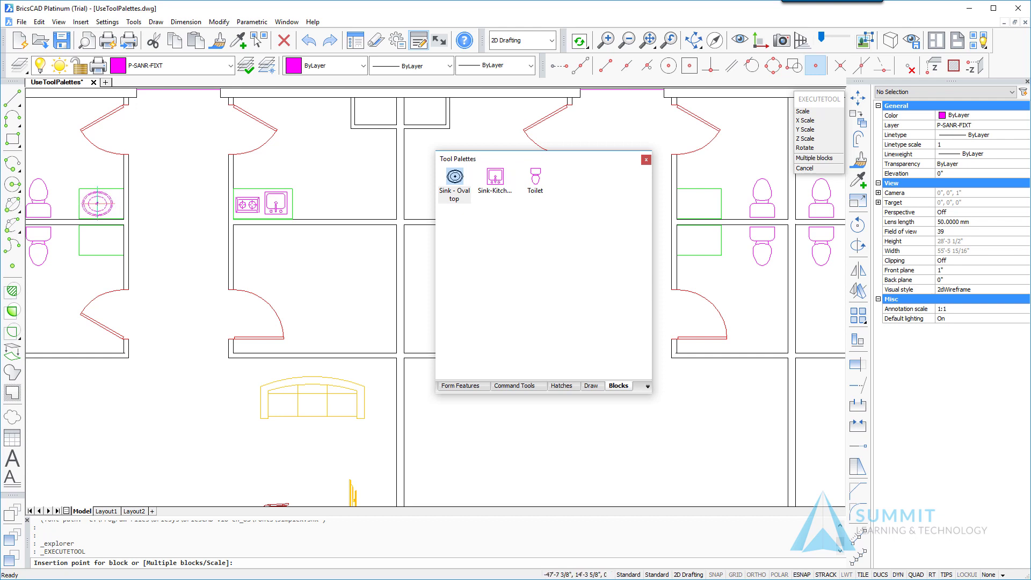
pyautogui.keyDown('shift'); pyautogui.rightClick(799, 500); pyautogui.keyUp('shift')
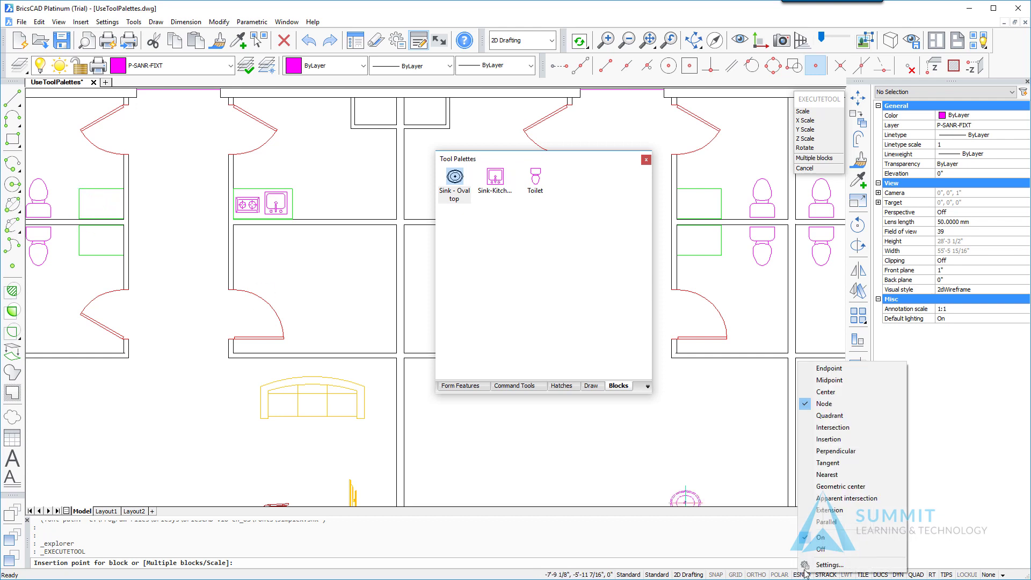
pyautogui.click(830, 379)
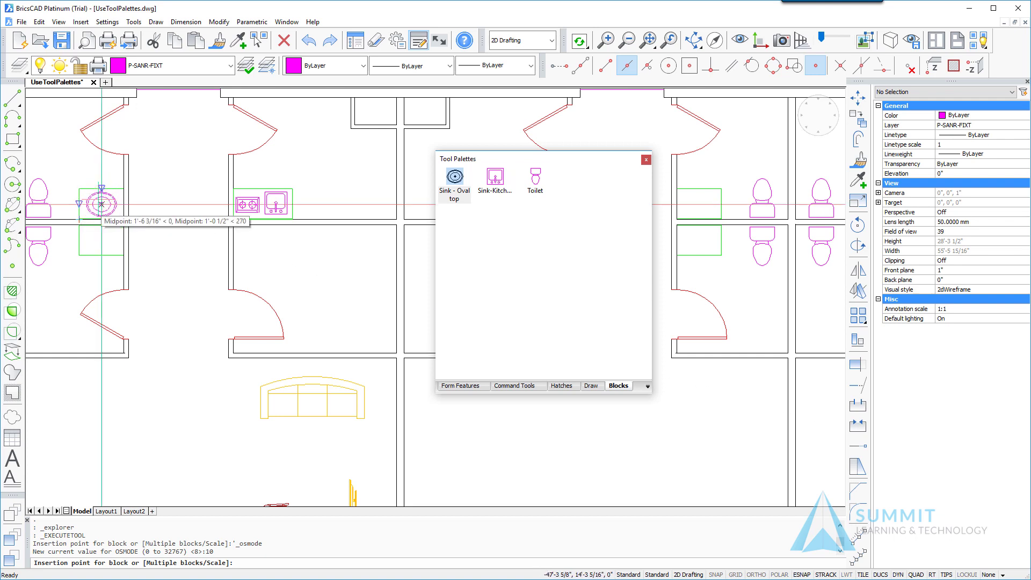
pyautogui.click(101, 204)
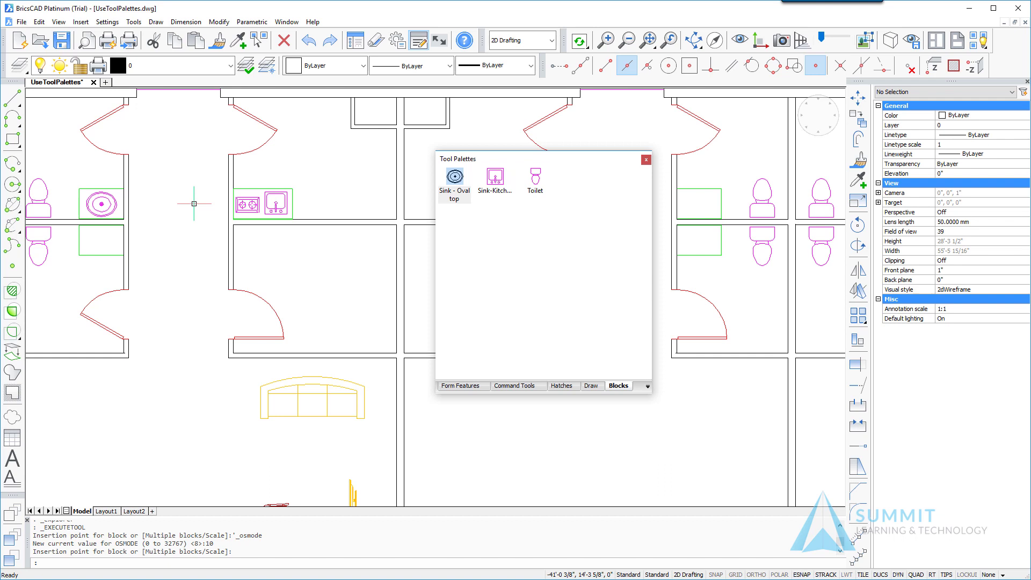
pyautogui.click(108, 195)
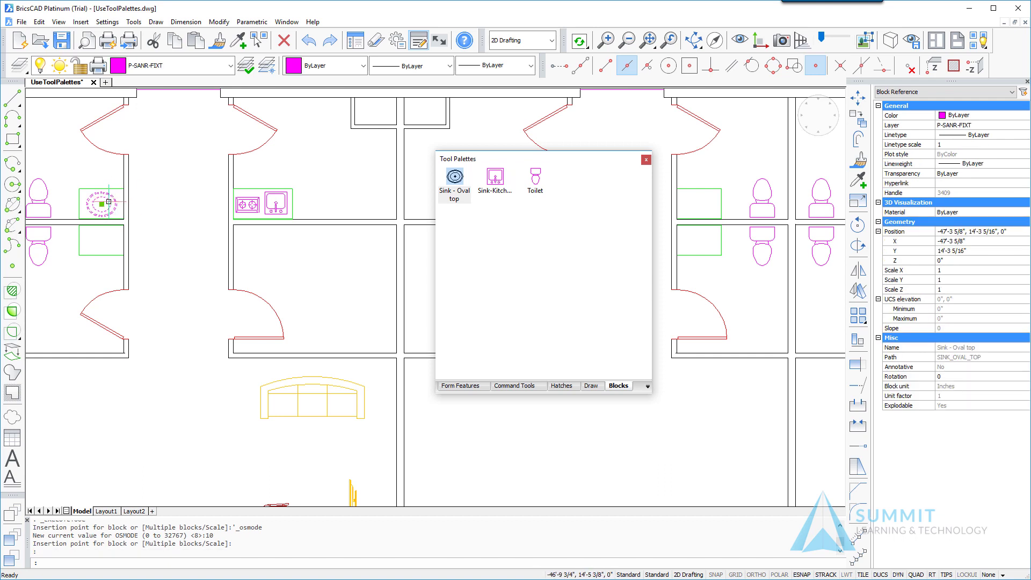
pyautogui.moveTo(112, 195)
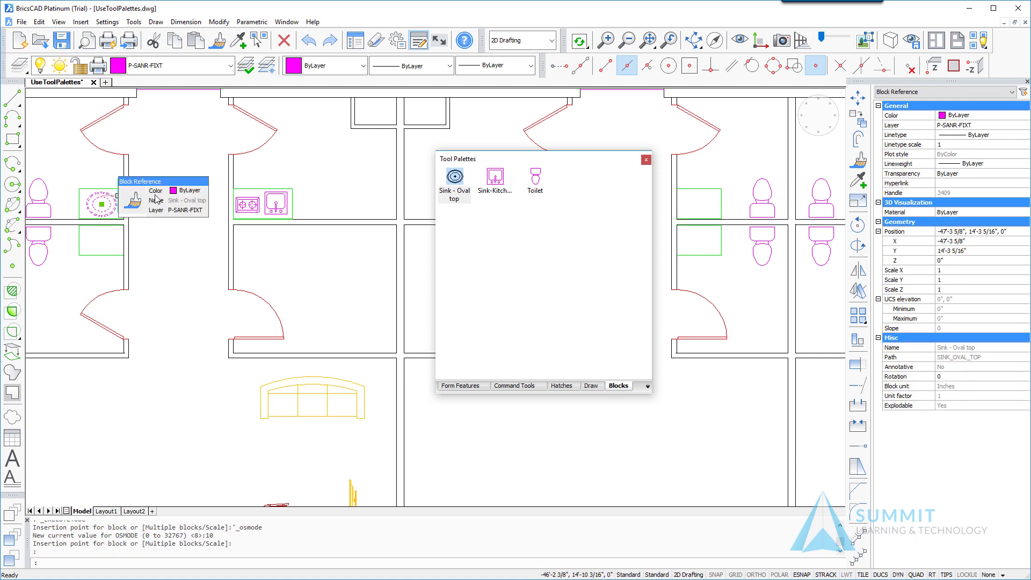